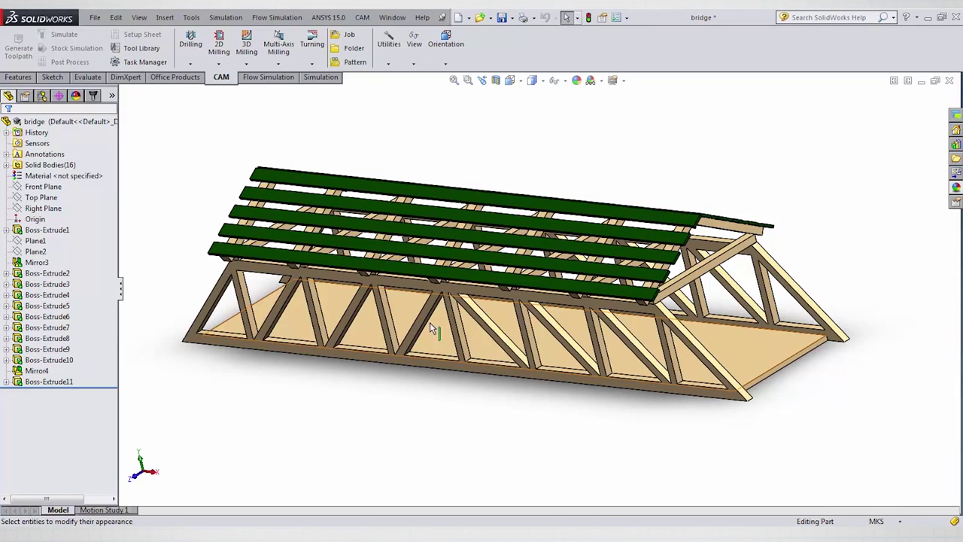
- Examine the covered timber bridge model, highlighting its floor deck and the front side truss
mouse_move(791, 434)
middle_mouse_down()
mouse_move(758, 432)
mouse_move(799, 427)
middle_mouse_up()
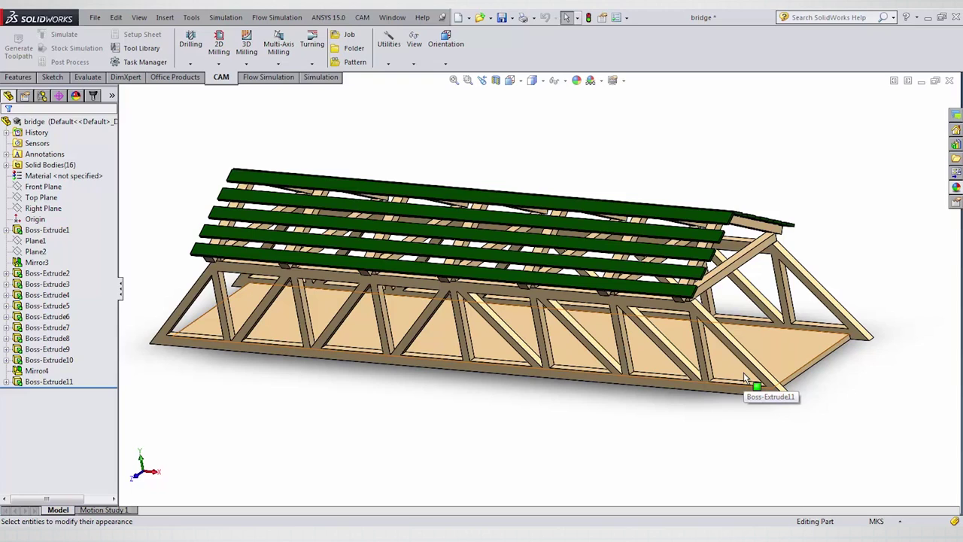
left_click(813, 372)
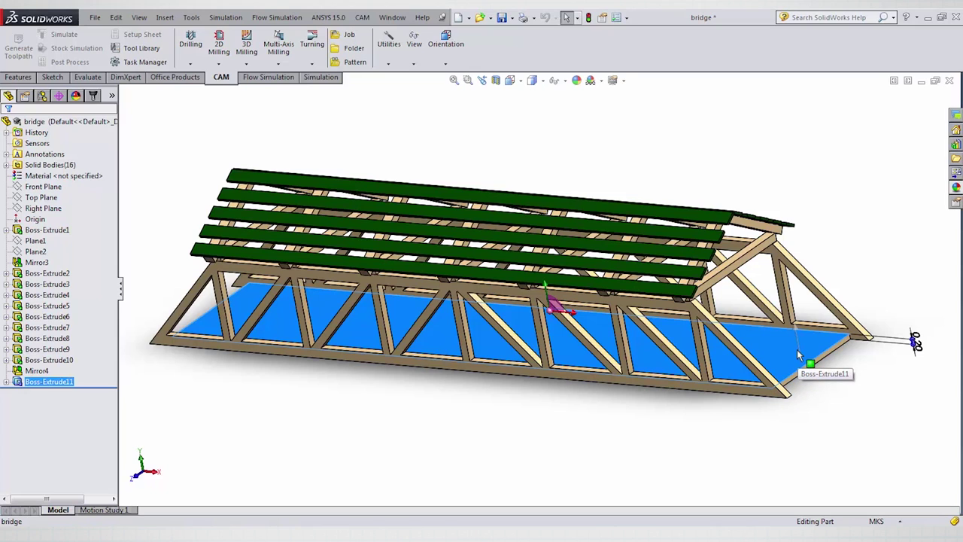
left_click(617, 380)
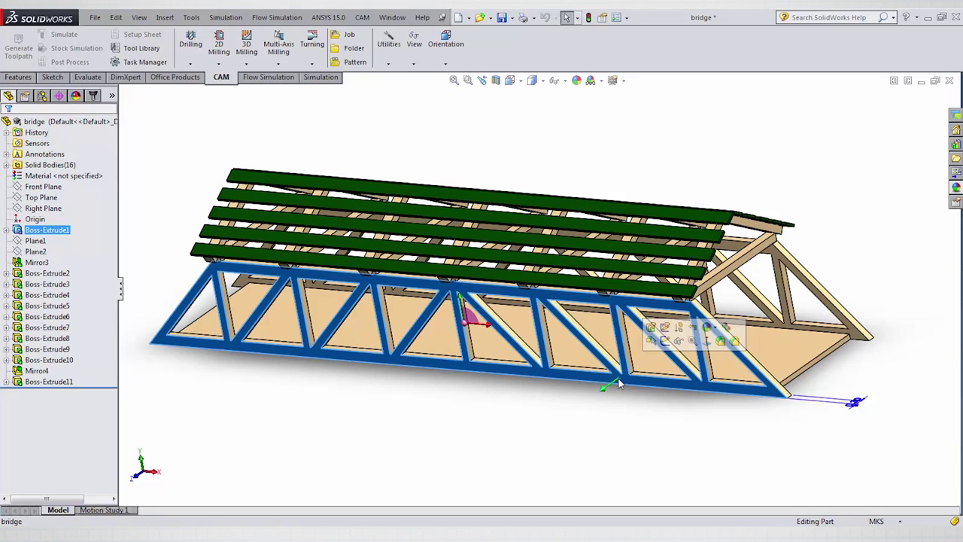
left_click(618, 411)
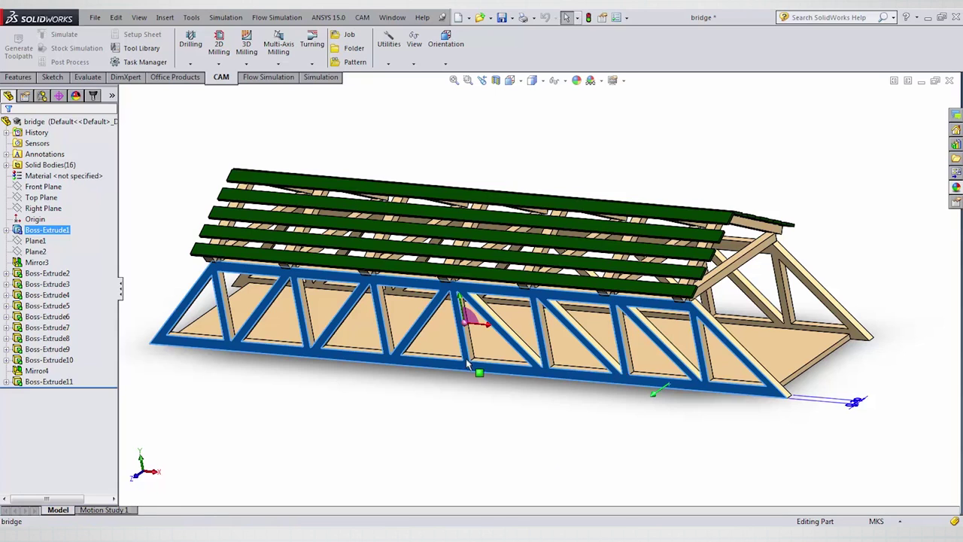
left_click(565, 418)
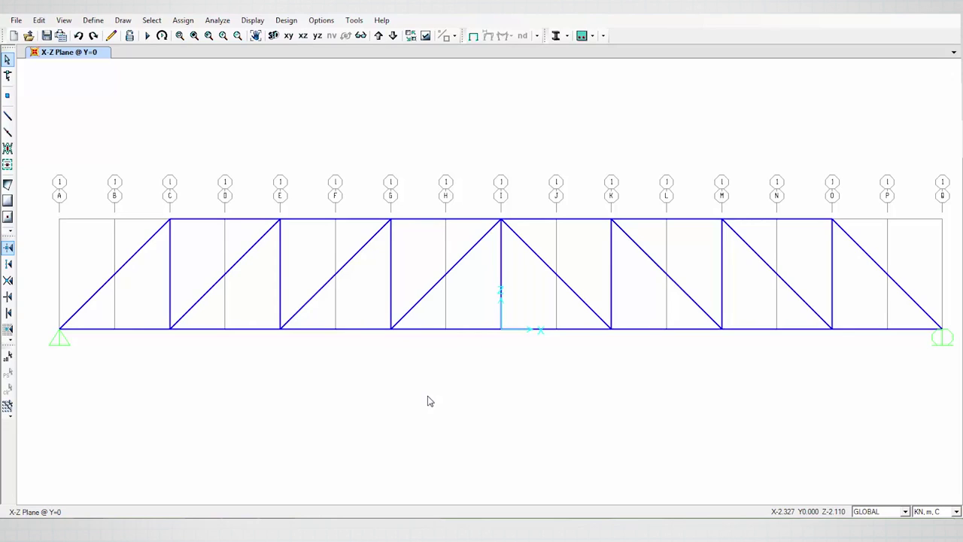
- Switch to the SAP2000 truss model and highlight individual lower and upper chord members around midspan, clearing the selection at the end
left_click(344, 329)
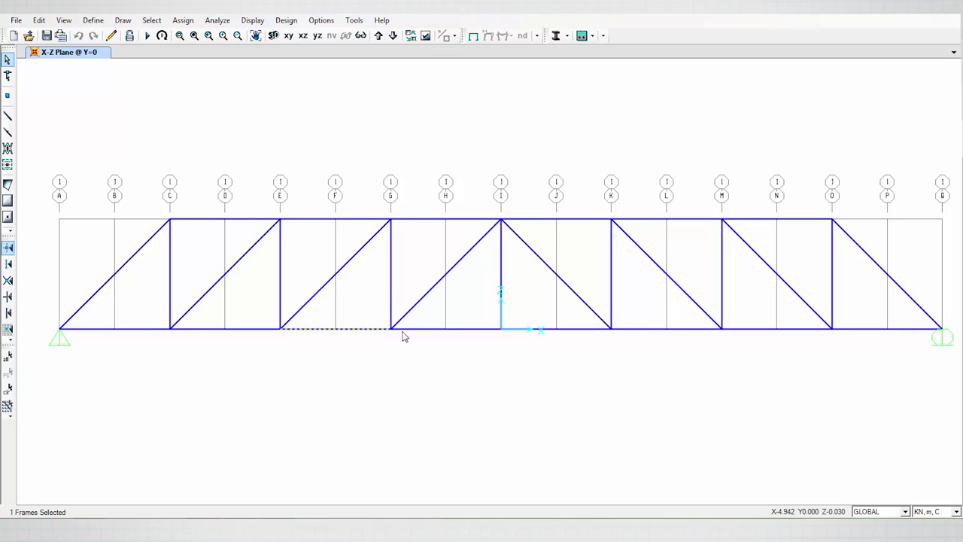
left_click(442, 330)
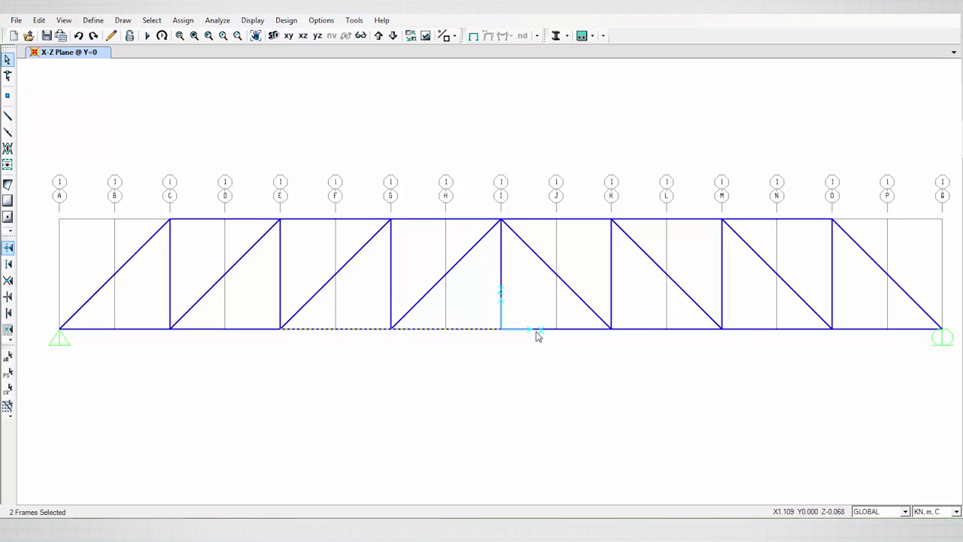
left_click(539, 329)
left_click(486, 330)
left_click(361, 329)
left_click(572, 332)
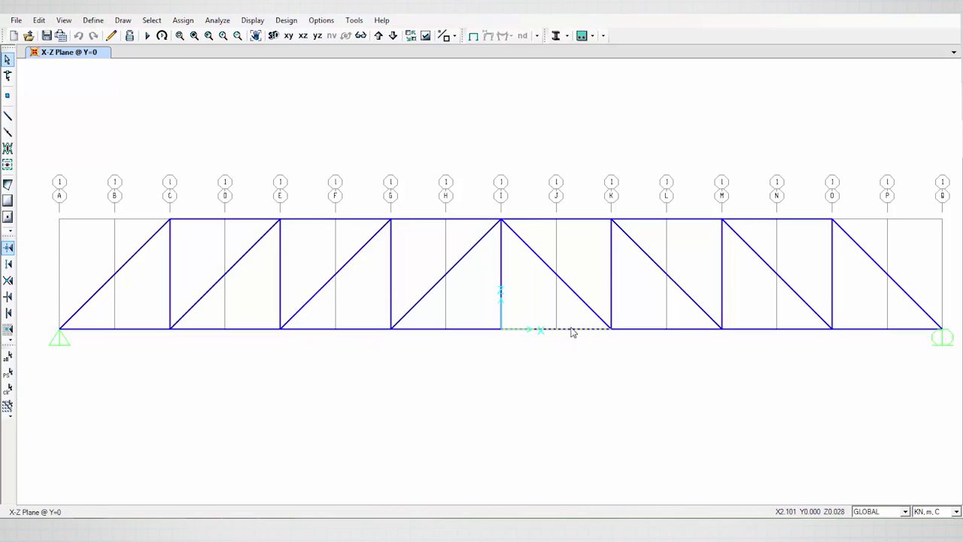
left_click(583, 223)
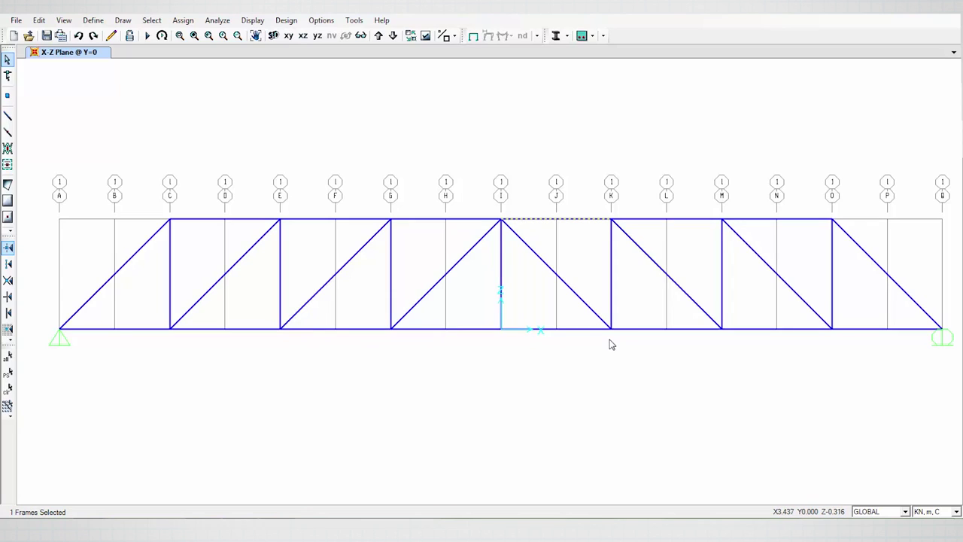
left_click(582, 217)
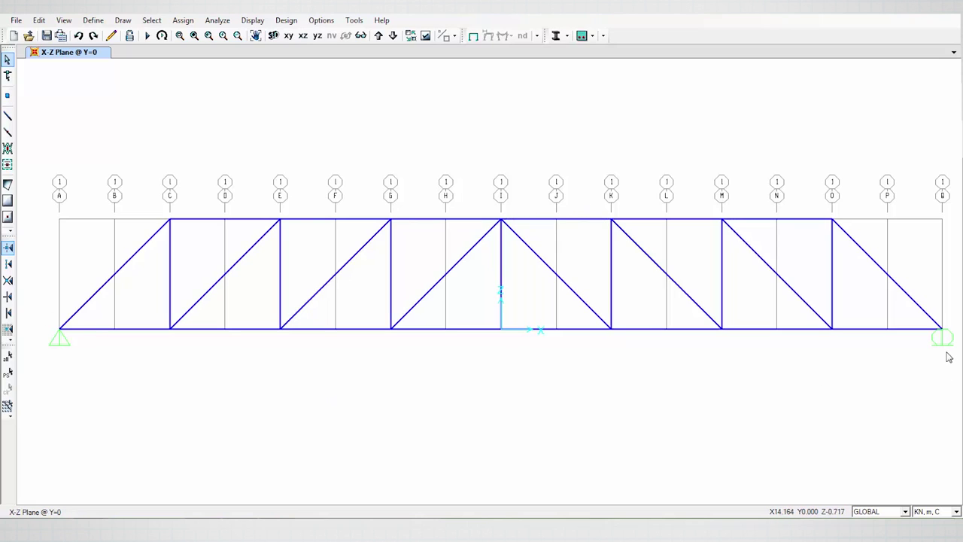
- Display the joint loads of the DEAD load pattern as forces with their loading values on the truss
left_click(262, 21)
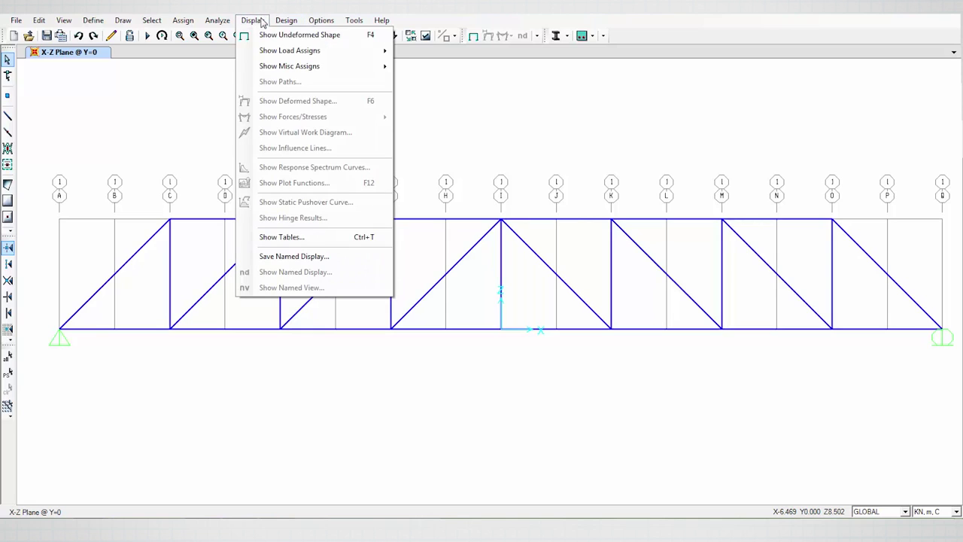
mouse_move(268, 50)
left_click(461, 51)
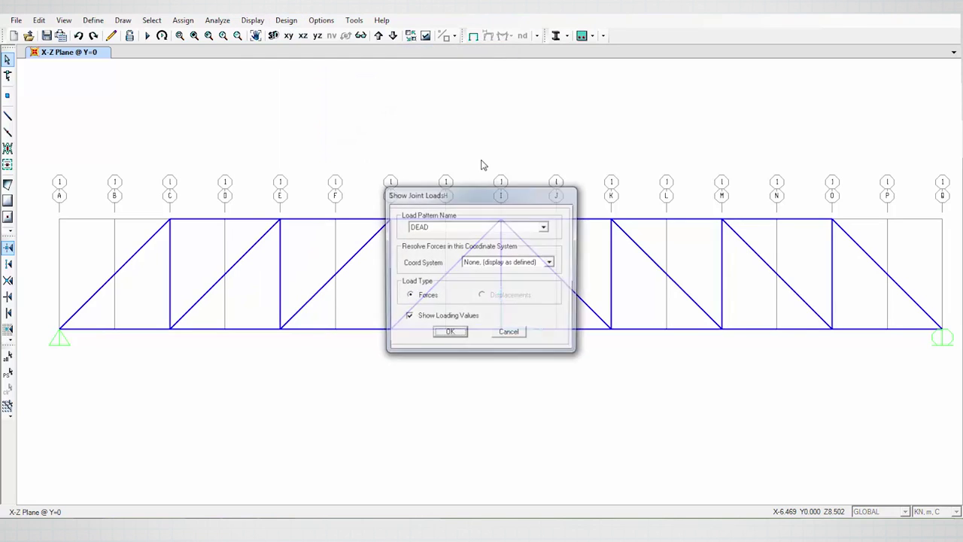
left_click(450, 332)
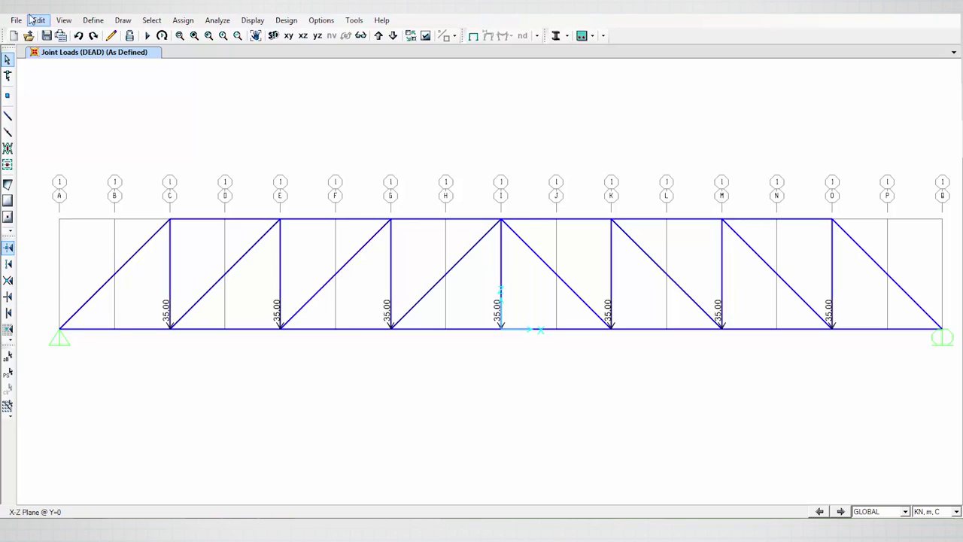
- Run the DEAD and MODAL load cases and display the frame axial force diagram for the DEAD case
left_click(147, 35)
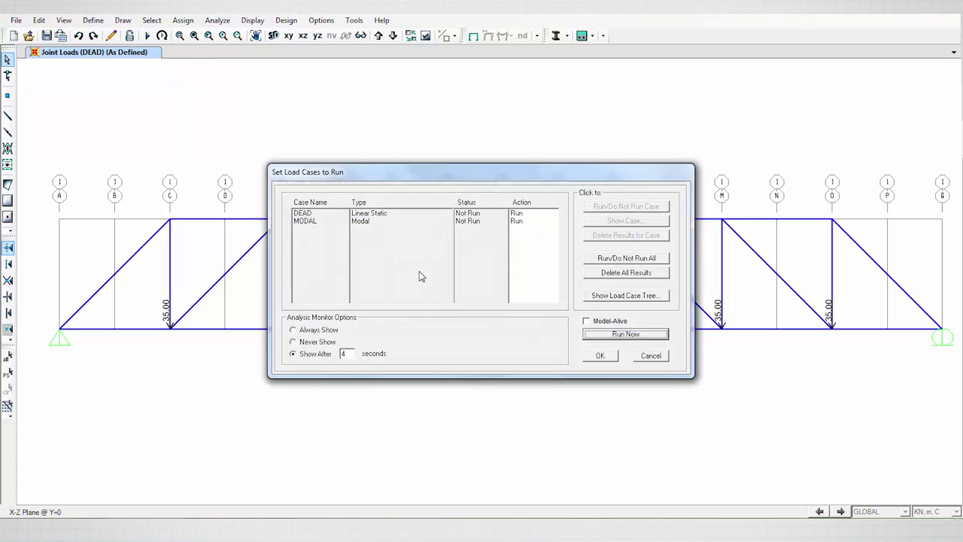
left_click(625, 333)
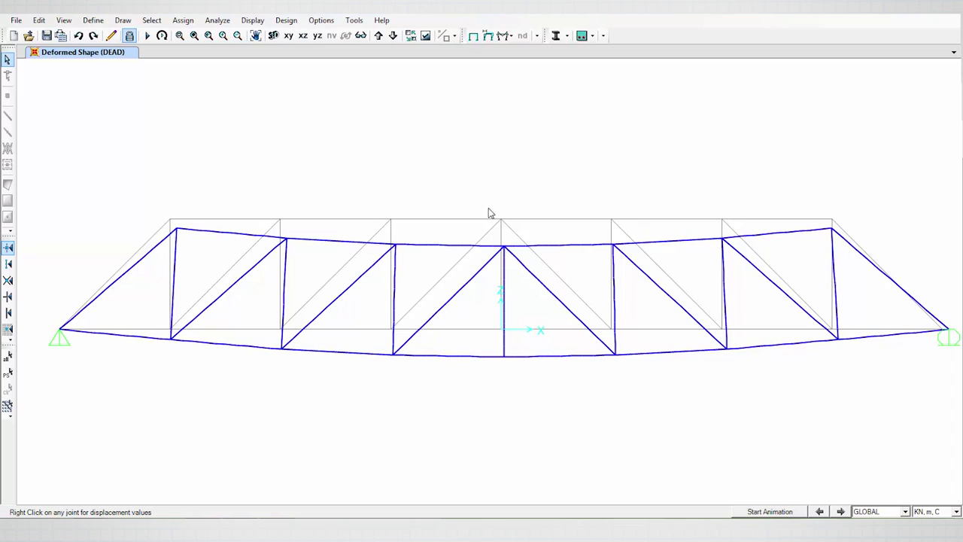
left_click(503, 35)
left_click(530, 63)
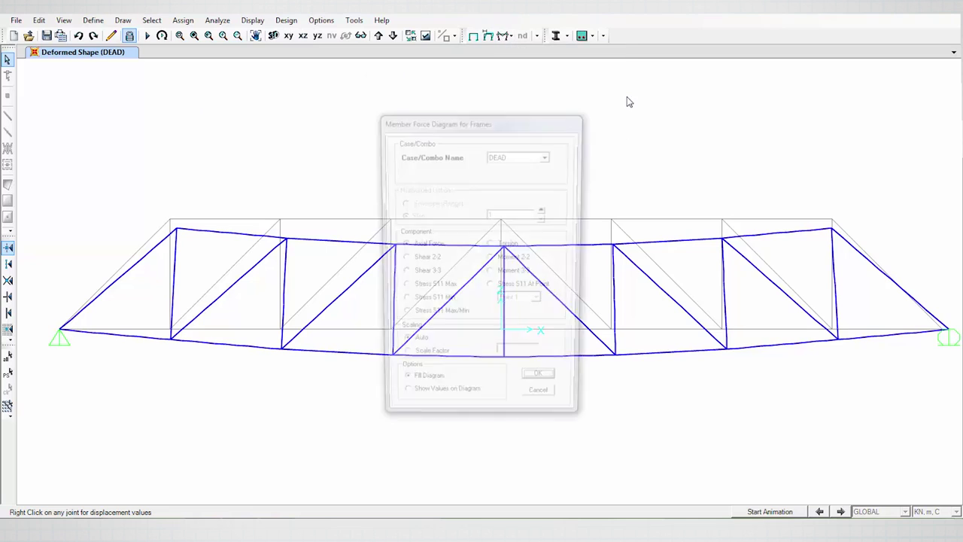
left_click(540, 387)
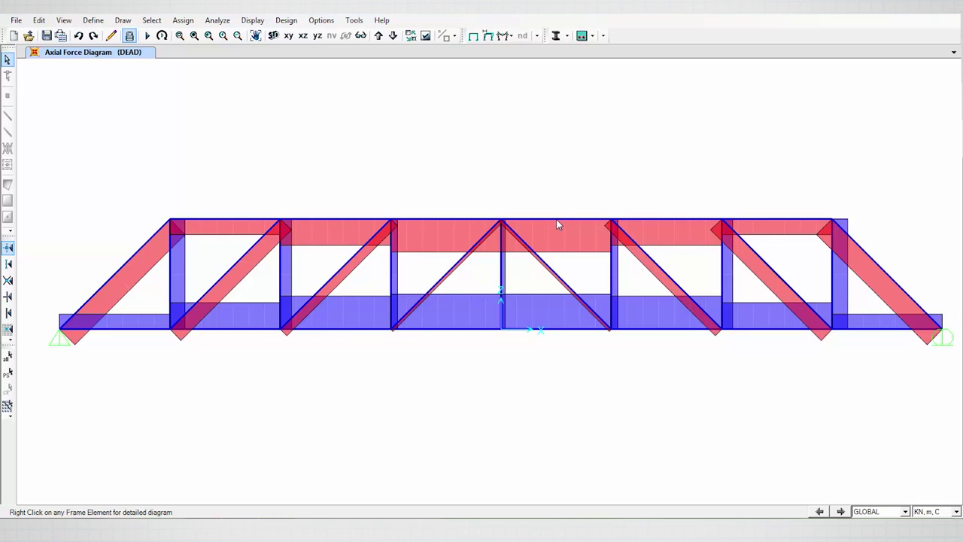
- Read the axial forces in the truss's midspan lower chord, midspan upper chord and a diagonal member
mouse_move(442, 331)
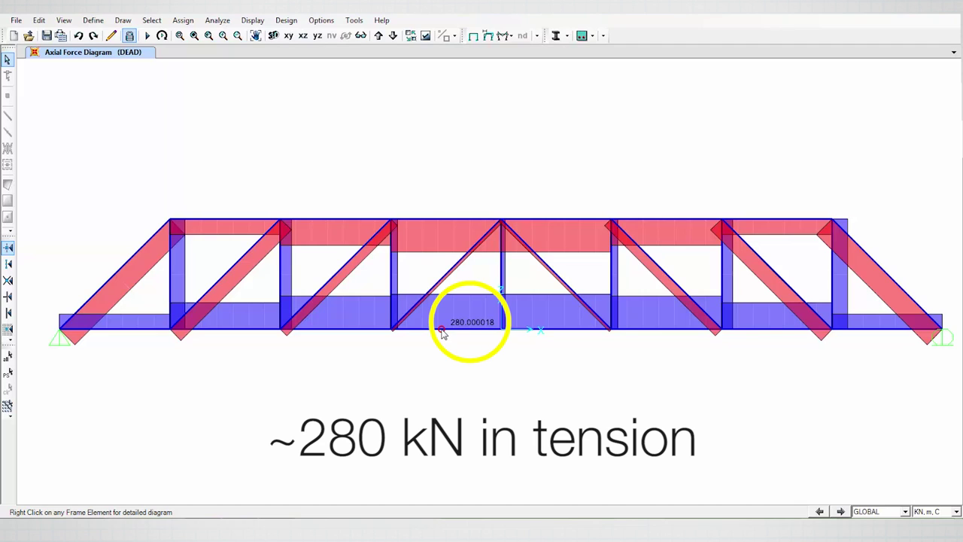
mouse_move(439, 221)
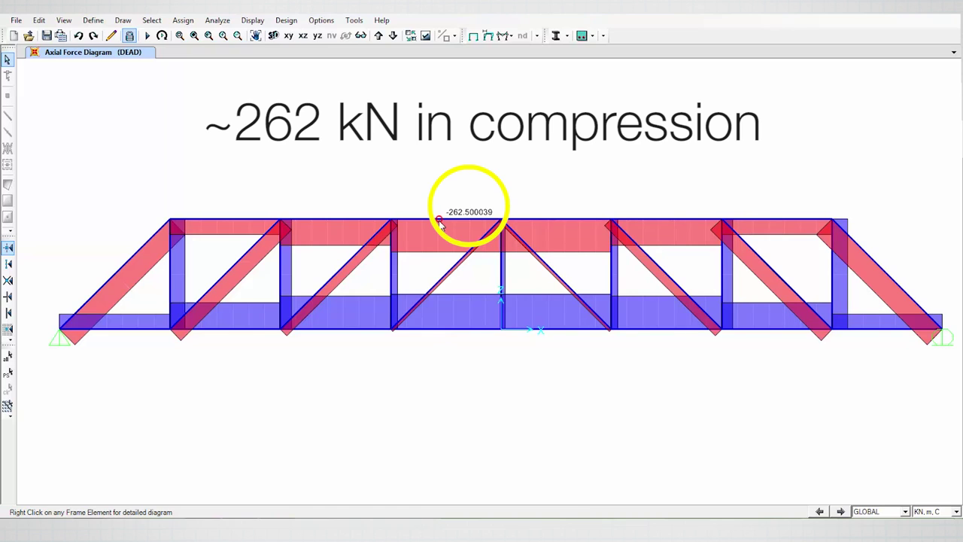
mouse_move(323, 291)
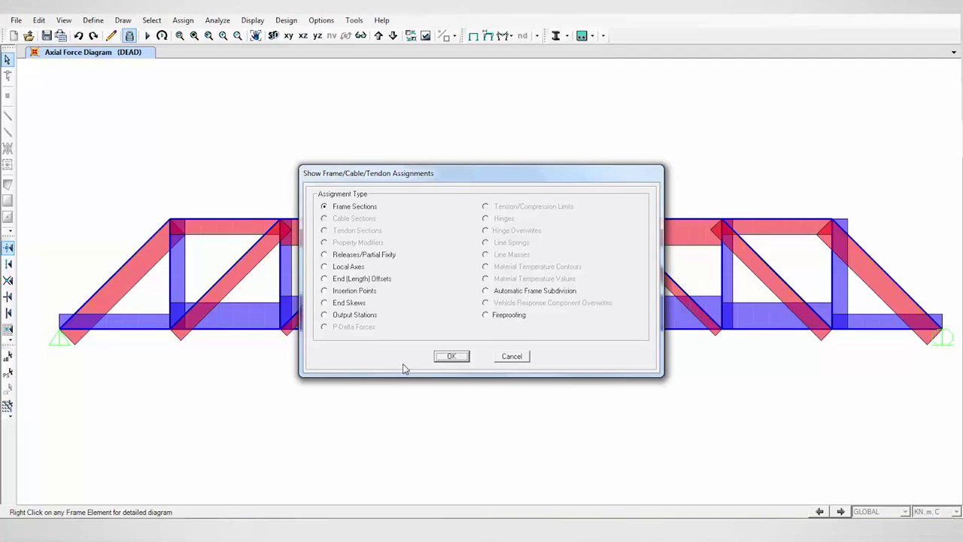
- Show the frame section assignments on the truss and highlight the end diagonal between grid lines A and C
left_click(452, 356)
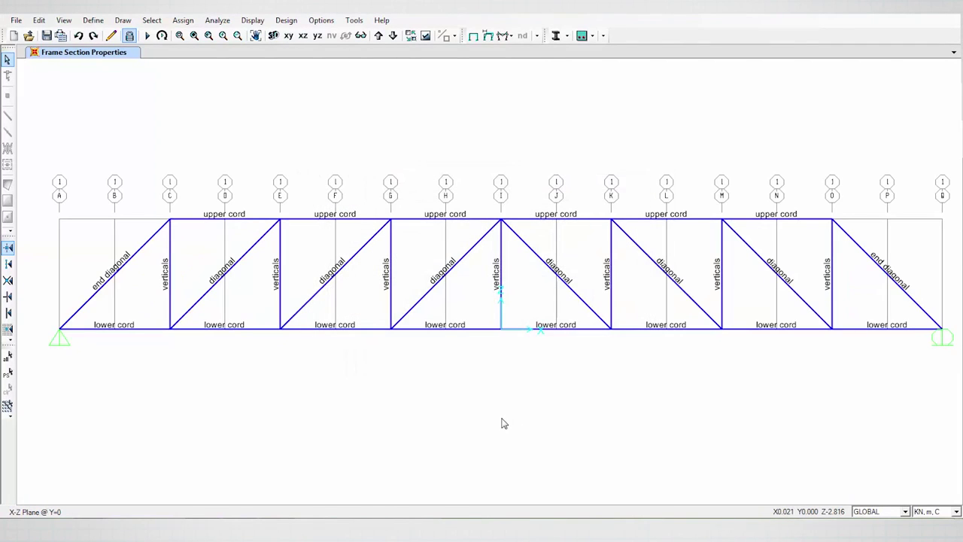
left_click(109, 283)
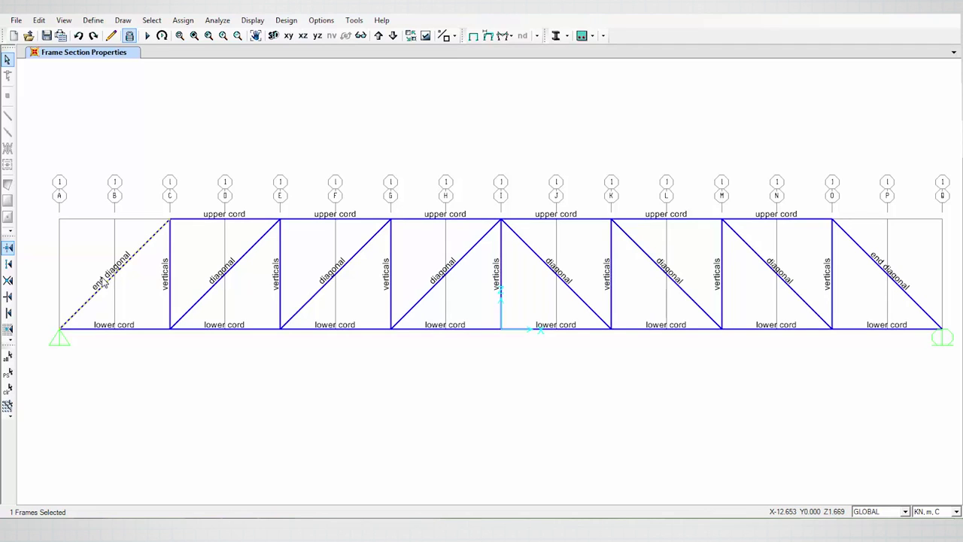
left_click(110, 284)
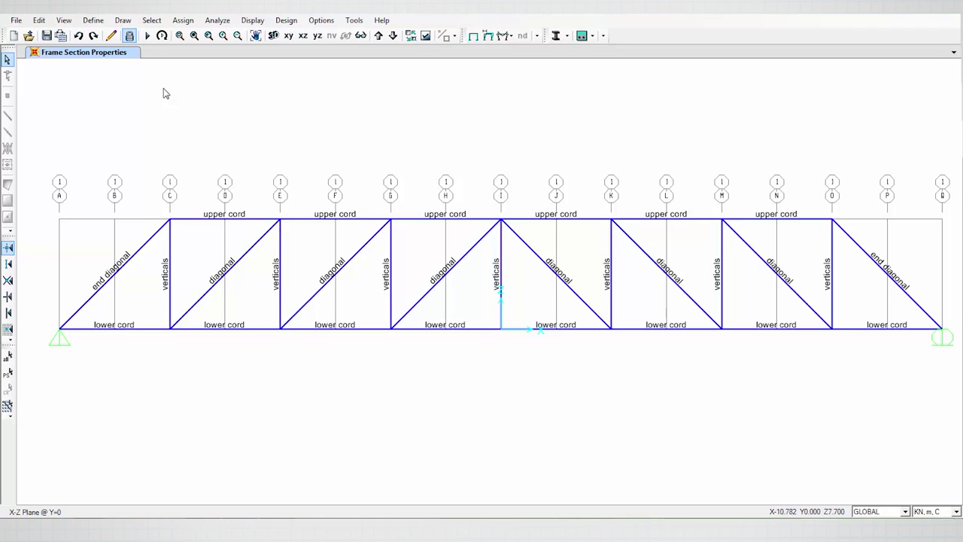
- Rerun the DEAD and MODAL load cases and check the axial forces in the midspan lower and upper chords
left_click(147, 36)
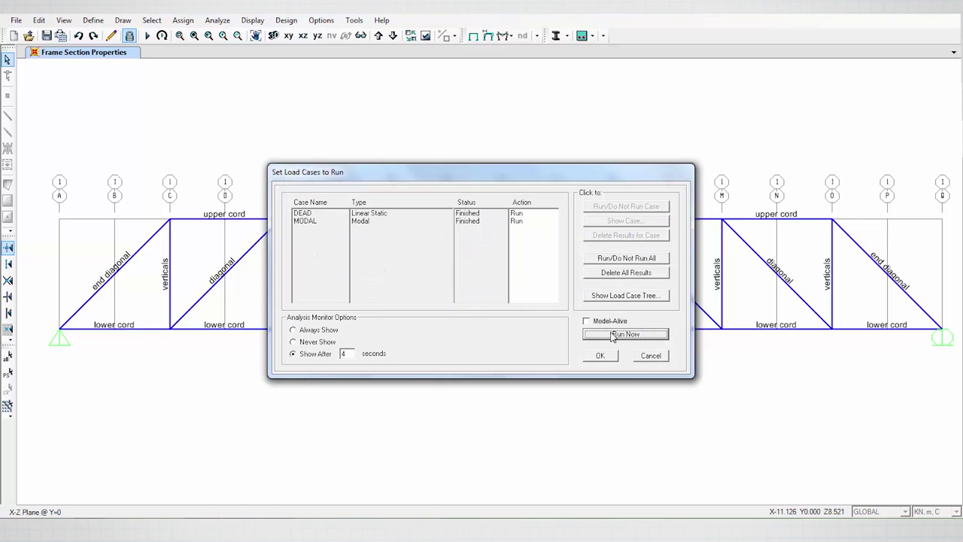
left_click(621, 333)
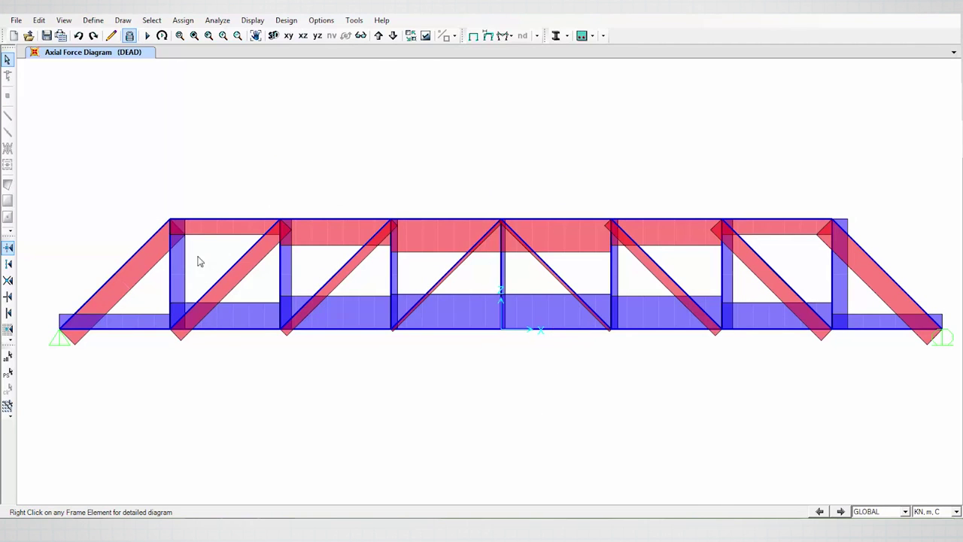
left_click(181, 36)
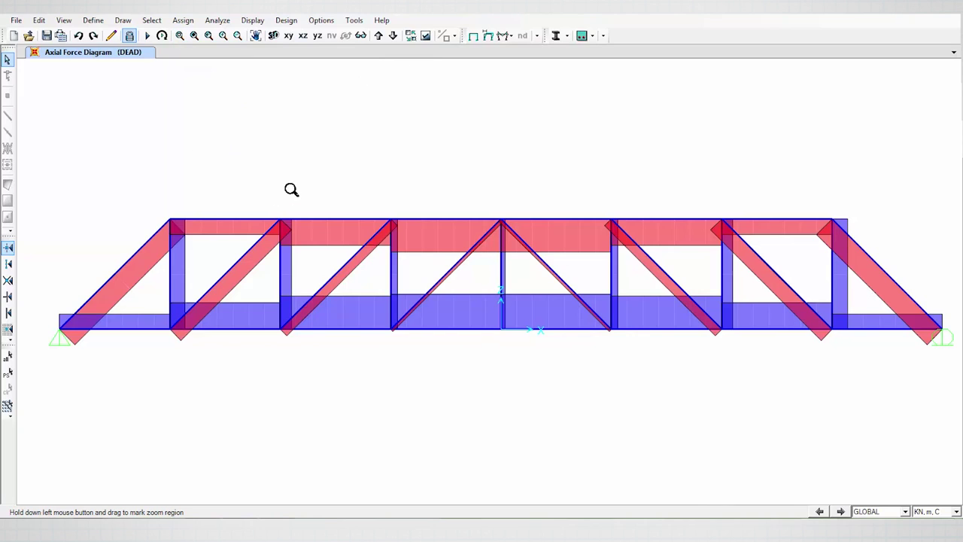
left_click_drag(287, 174, 617, 393)
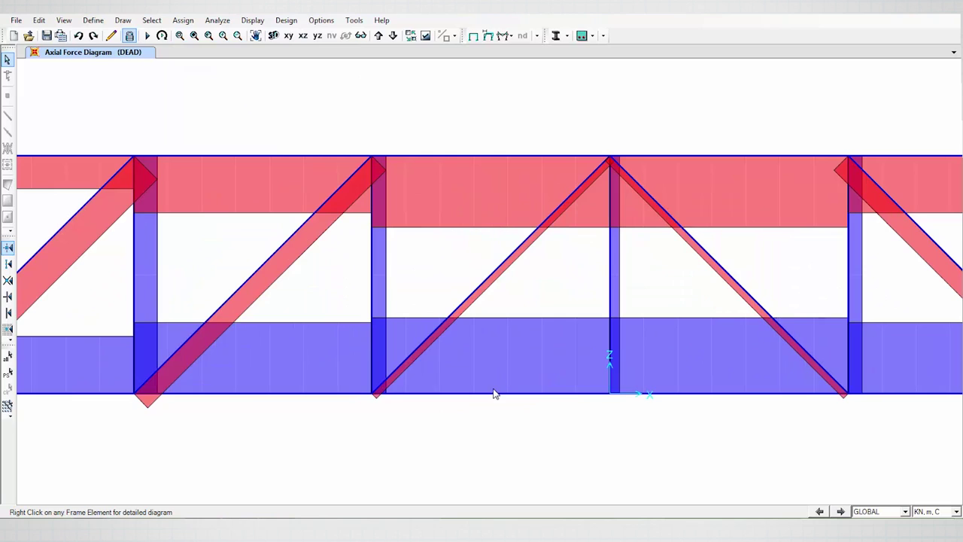
mouse_move(490, 394)
mouse_move(461, 156)
- Display the Stress S11 Max diagram for the DEAD case and read the stresses in the midspan lower and upper chords
left_click(508, 37)
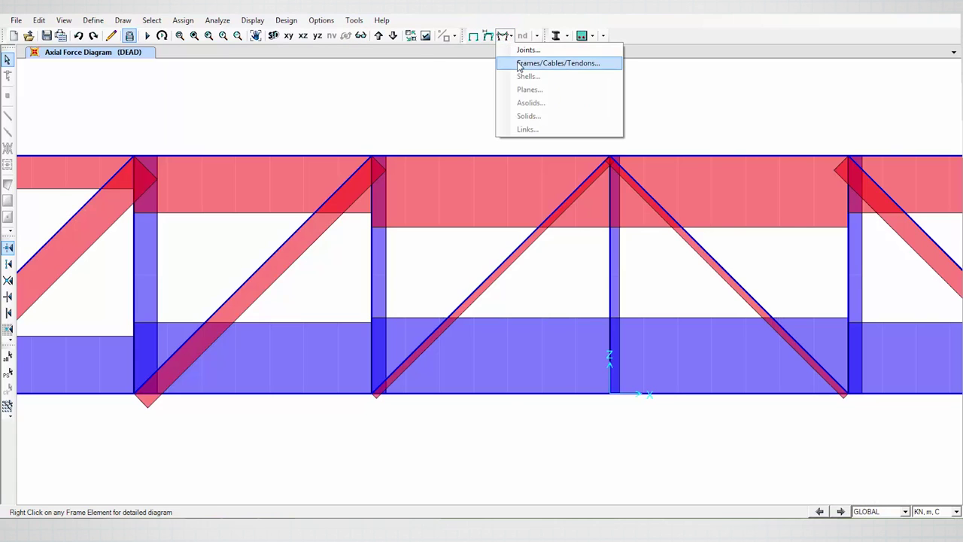
left_click(519, 64)
left_click(425, 287)
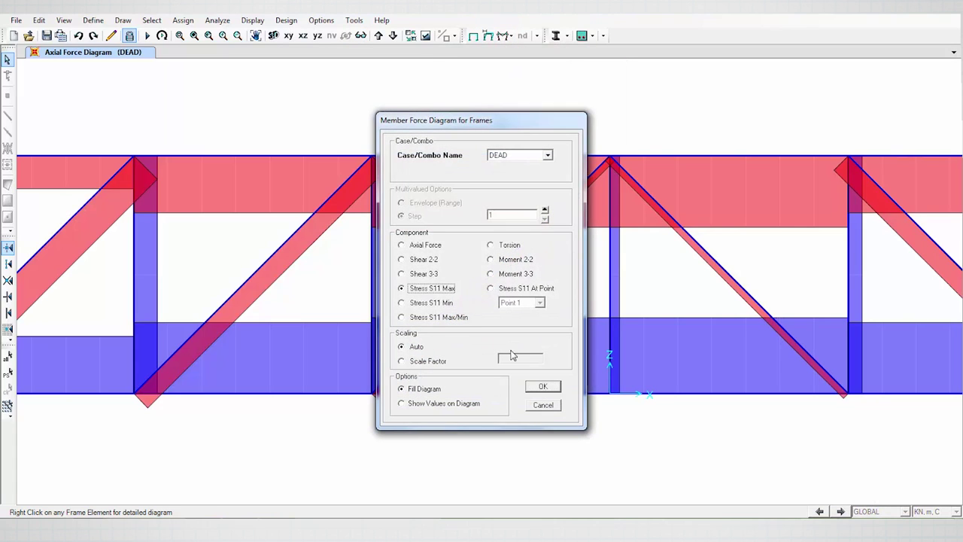
left_click(547, 387)
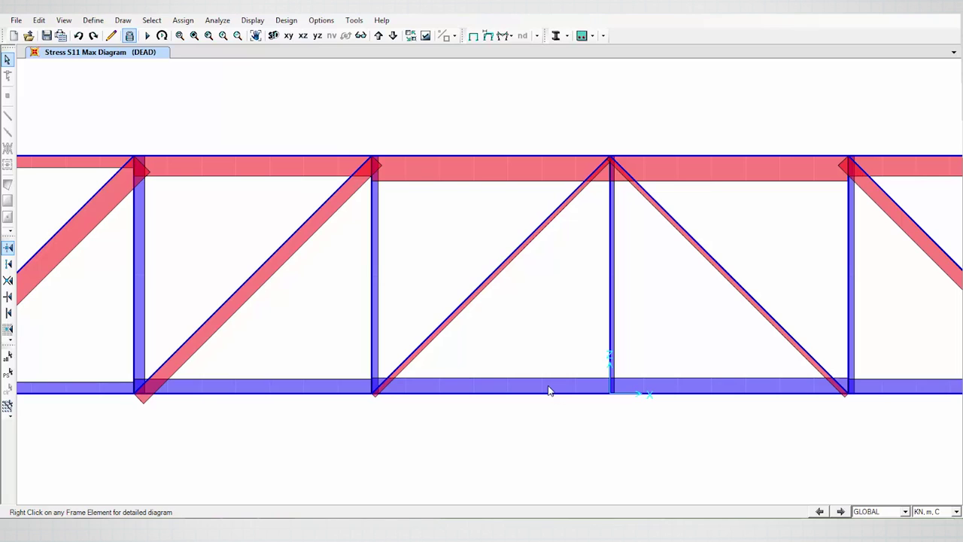
mouse_move(531, 396)
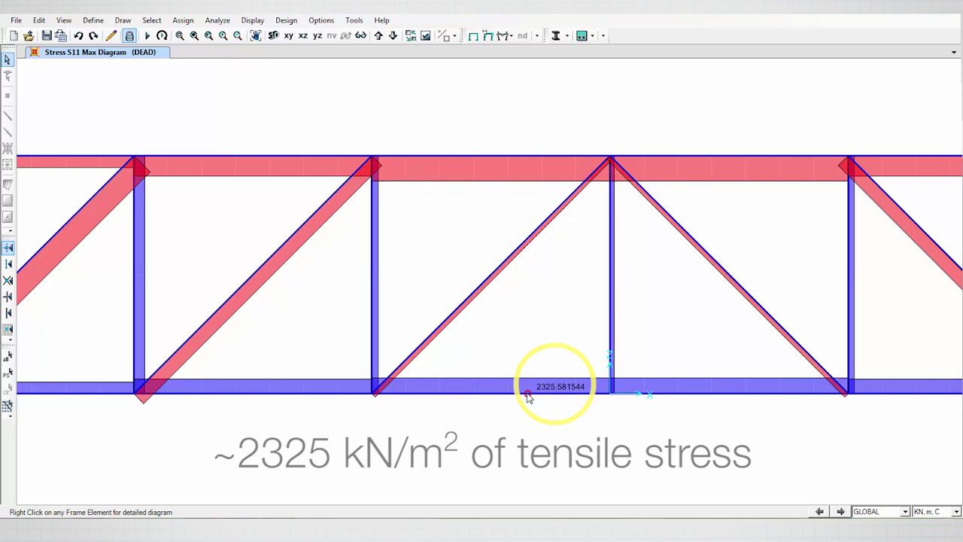
mouse_move(465, 159)
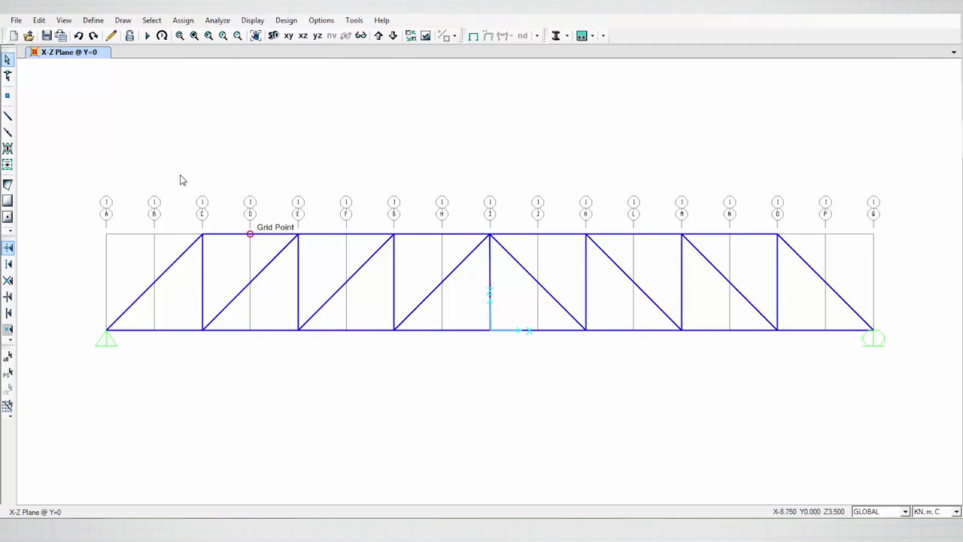
- Set the Z2 ordinate of the GLOBAL grid system to 7.0 m with Glue to Grid Lines enabled so the truss follows
left_click(92, 20)
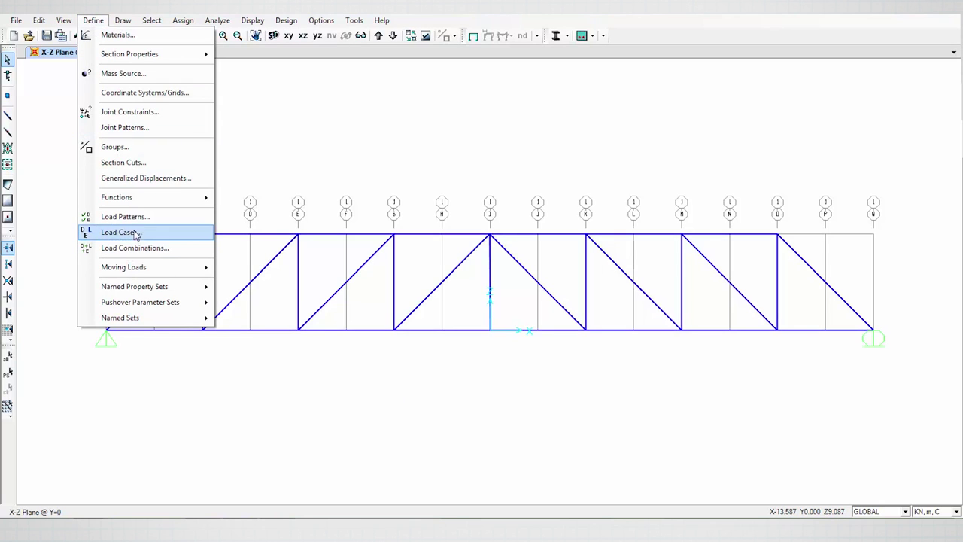
left_click(149, 93)
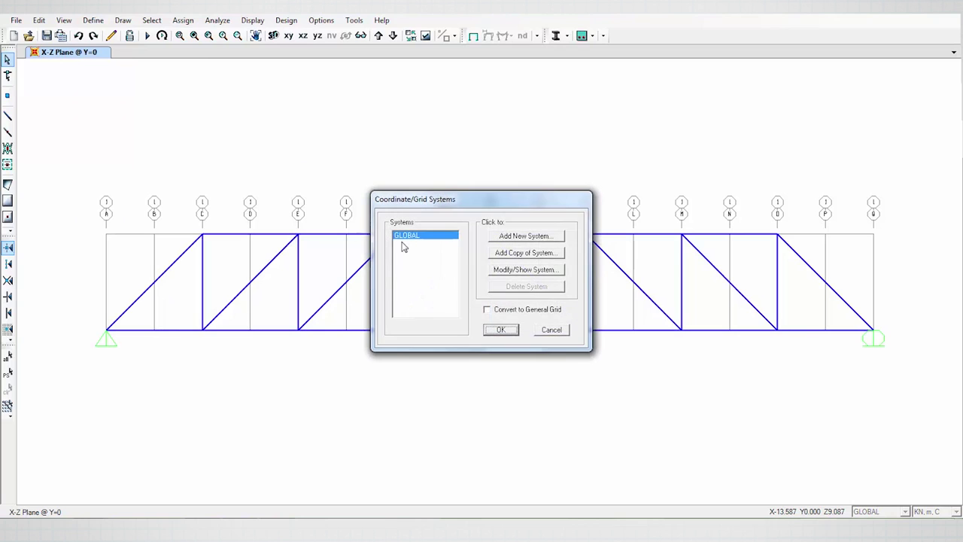
left_click(501, 269)
left_click(369, 389)
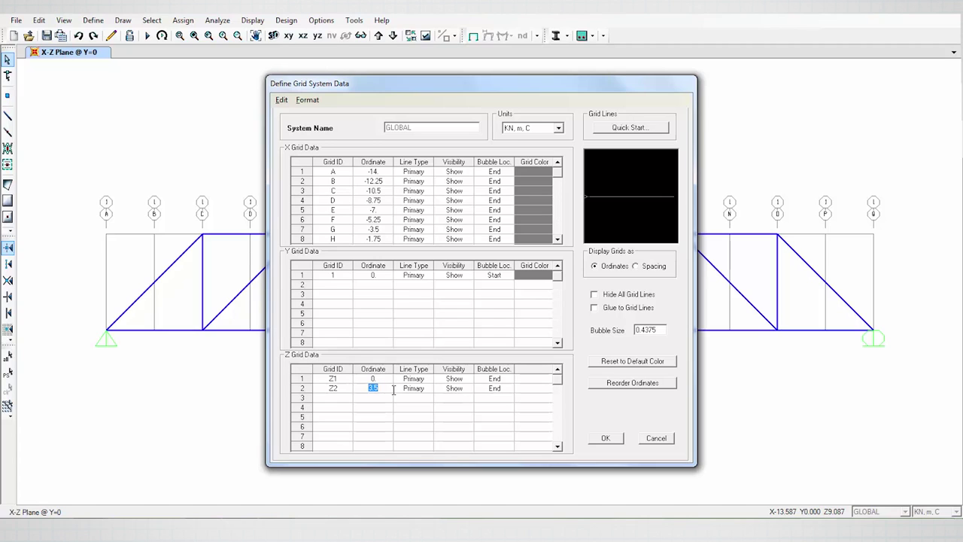
type("7.0")
left_click(595, 308)
left_click(606, 439)
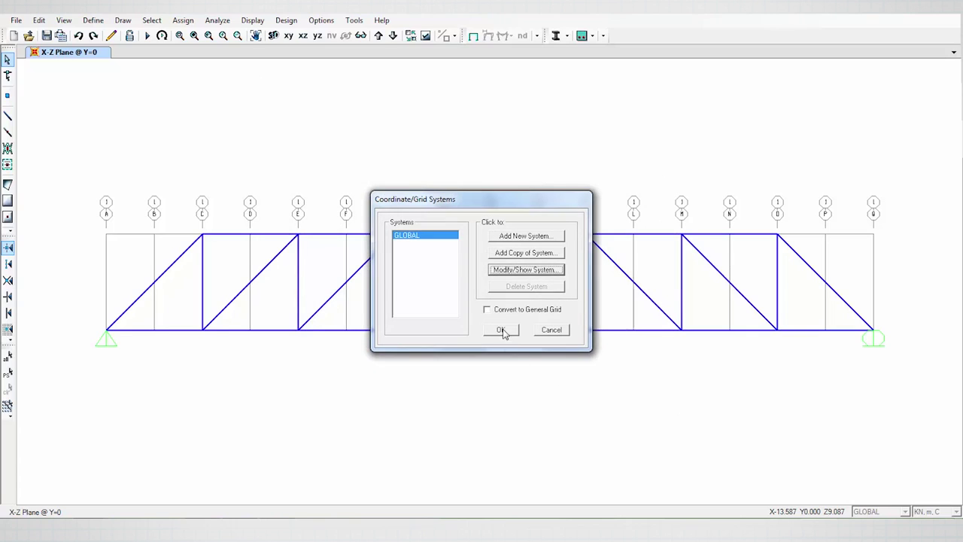
left_click(502, 331)
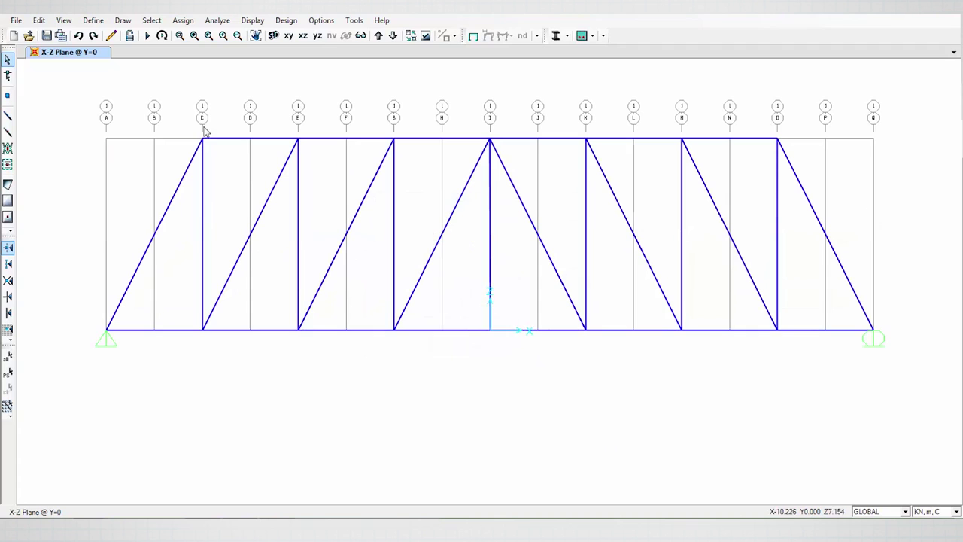
- Run the DEAD and MODAL load cases on the deepened truss and display the Axial Force diagram for the DEAD case
left_click(147, 36)
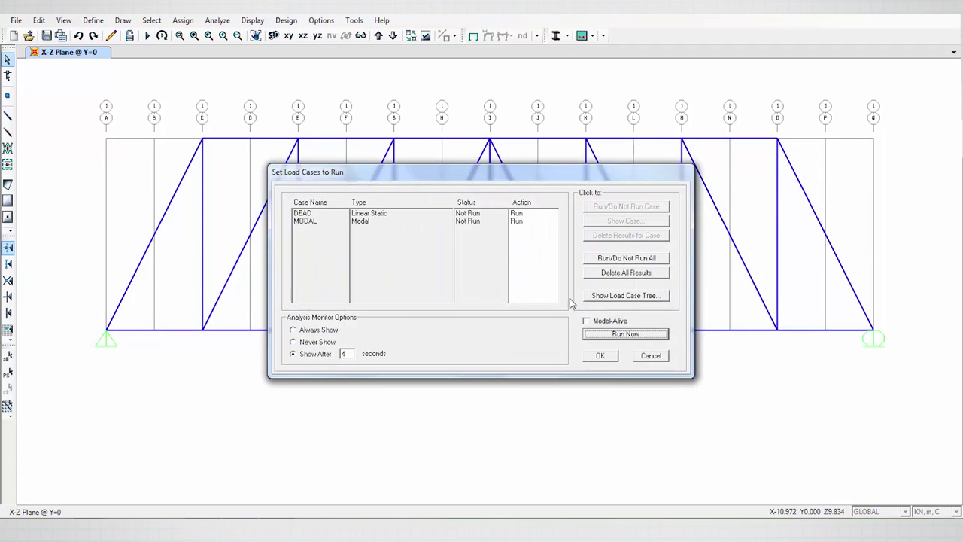
left_click(619, 335)
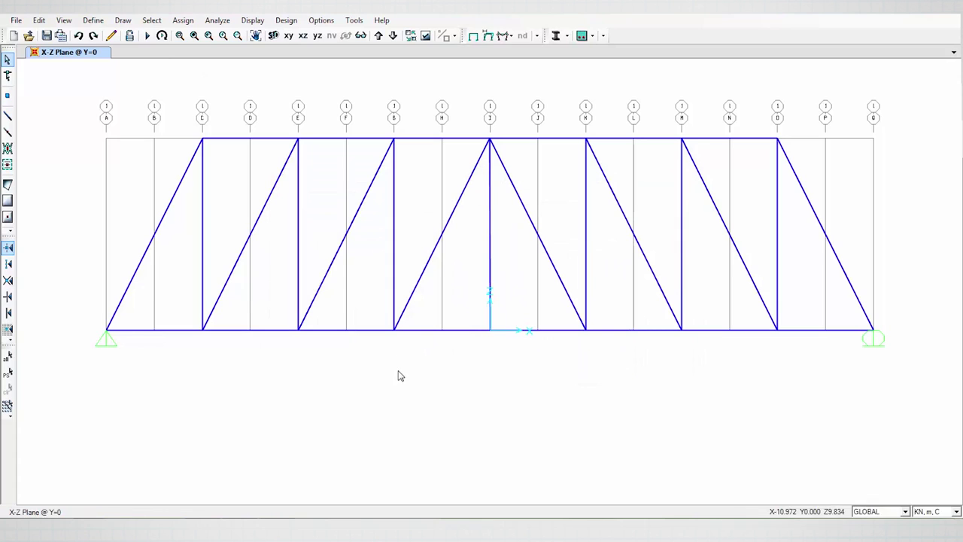
left_click(504, 35)
left_click(527, 64)
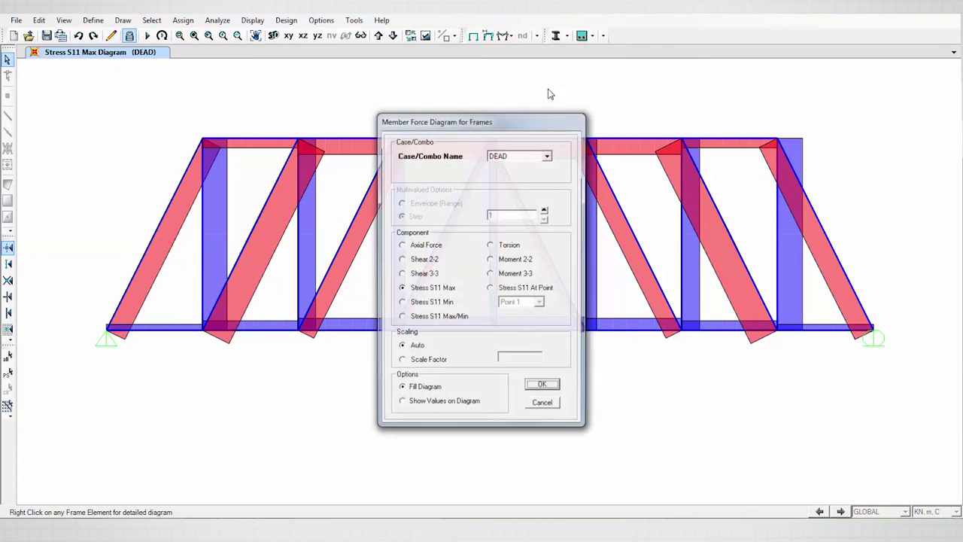
left_click(424, 245)
left_click(541, 385)
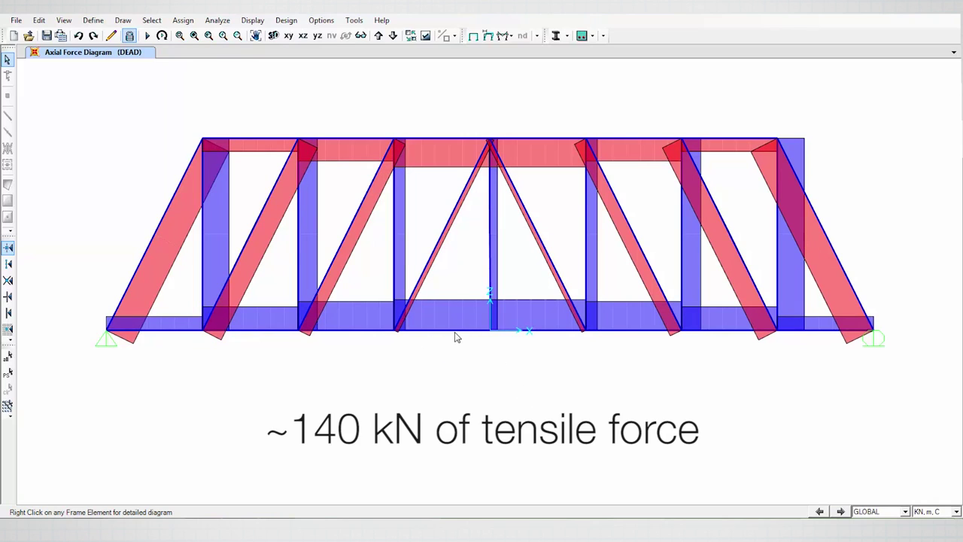
- Read the axial forces in the deepened truss's midspan lower chord, midspan upper chord and the end diagonal between grid lines O and Q
mouse_move(453, 334)
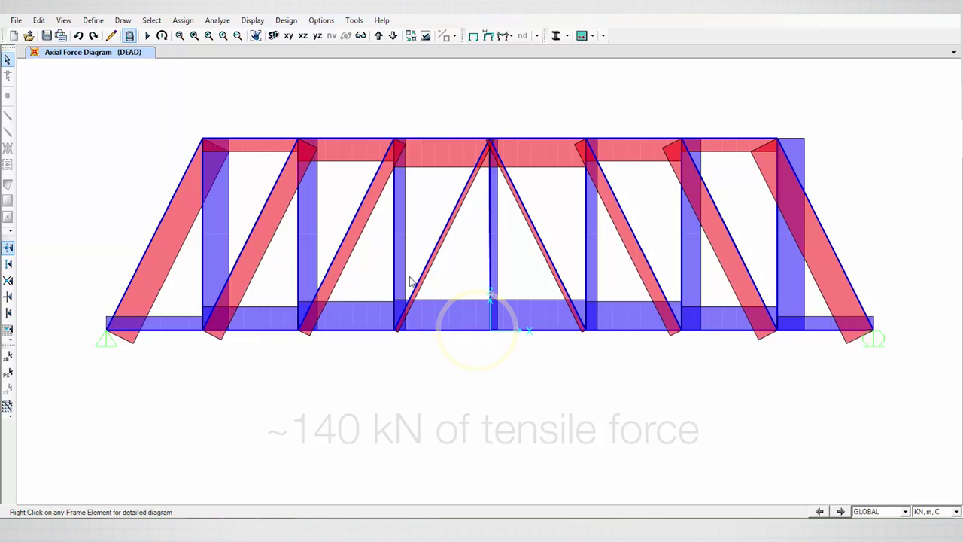
mouse_move(435, 139)
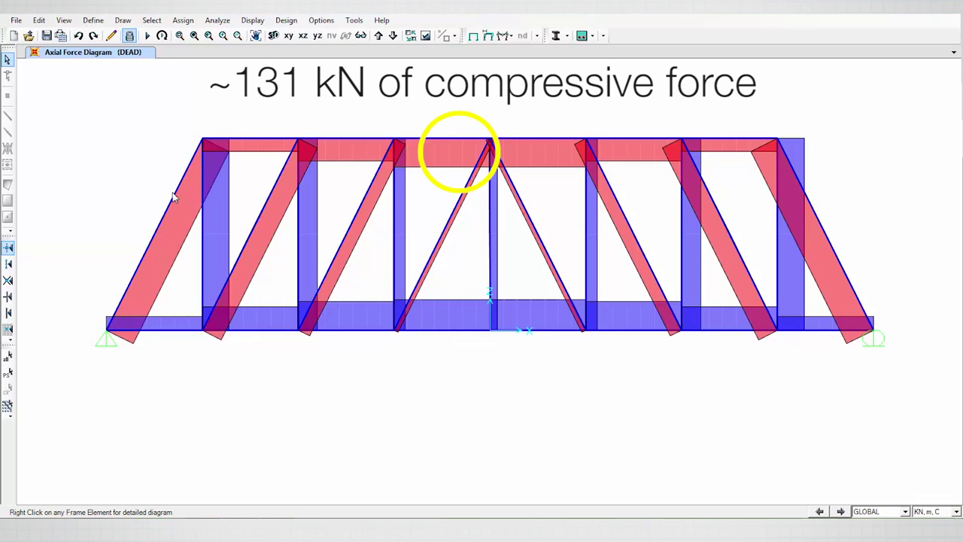
mouse_move(823, 231)
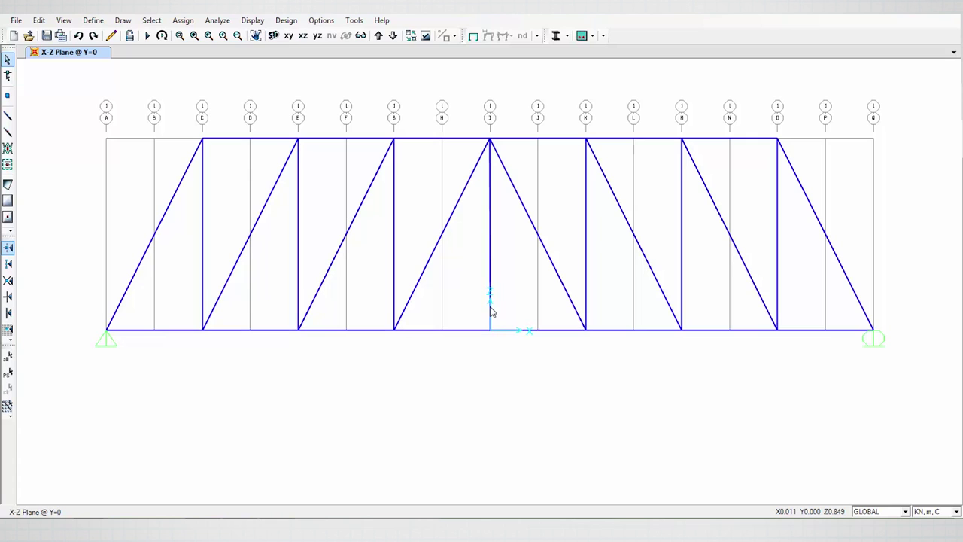
- Set the Z2 ordinate of the GLOBAL grid system to 3.5 m, keeping Glue to Grid Lines enabled
left_click(95, 21)
left_click(143, 93)
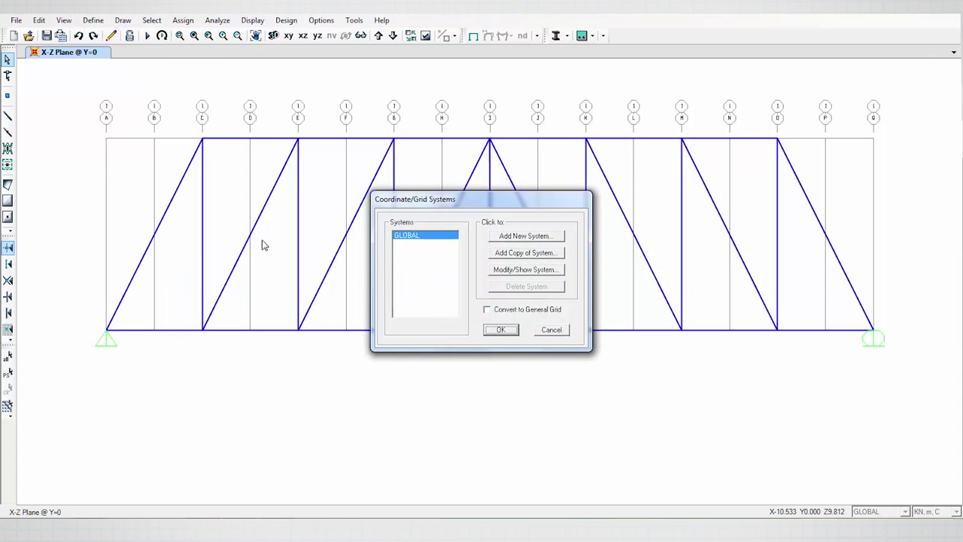
left_click(509, 271)
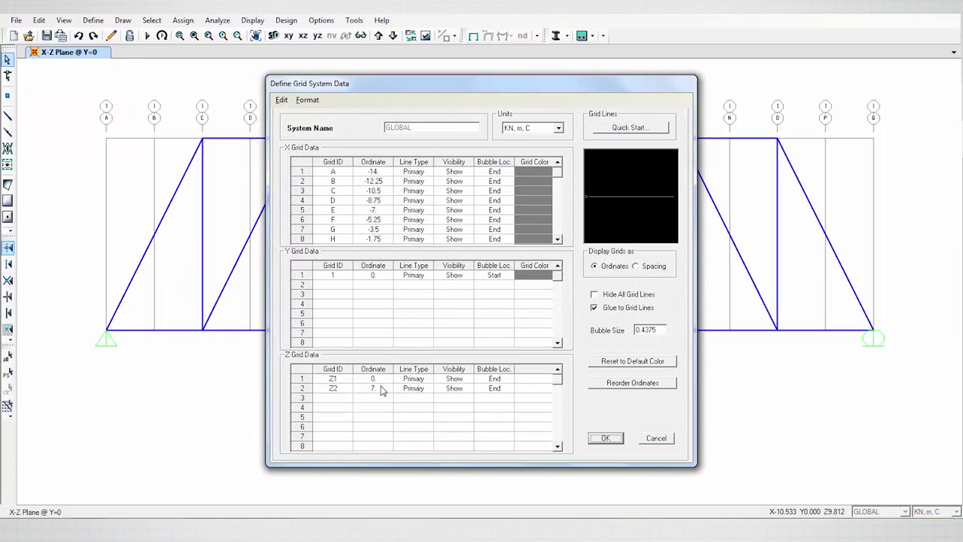
double_click(377, 388)
type("3")
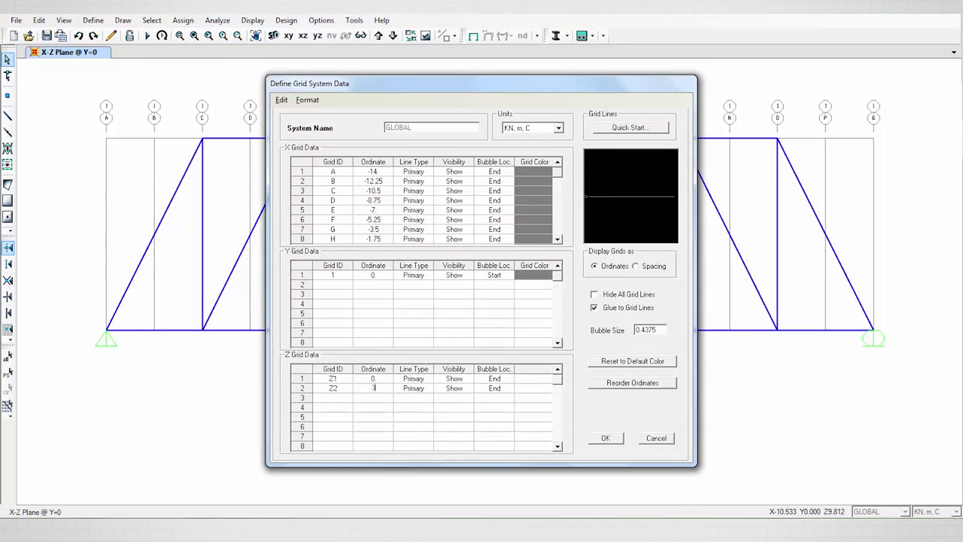
type(".5")
key("Return")
left_click(616, 440)
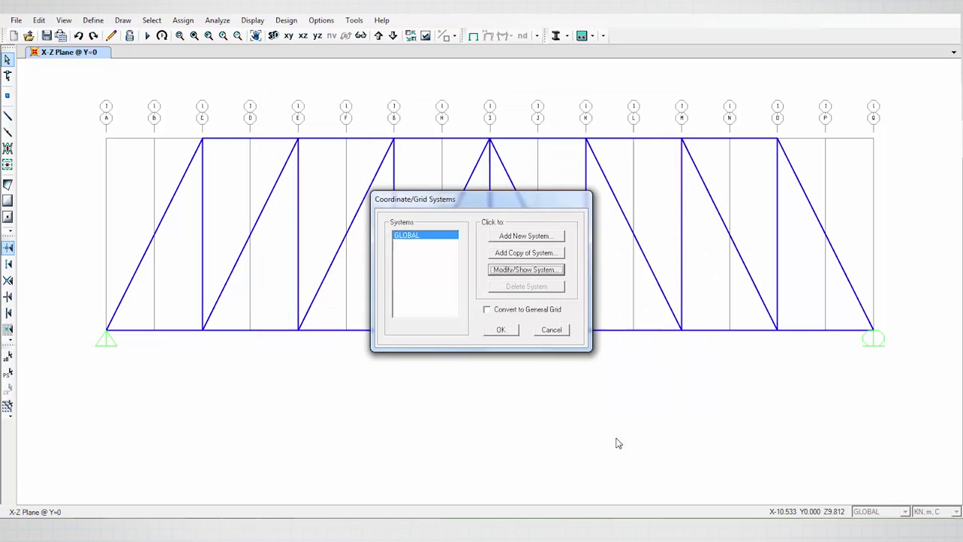
left_click(503, 331)
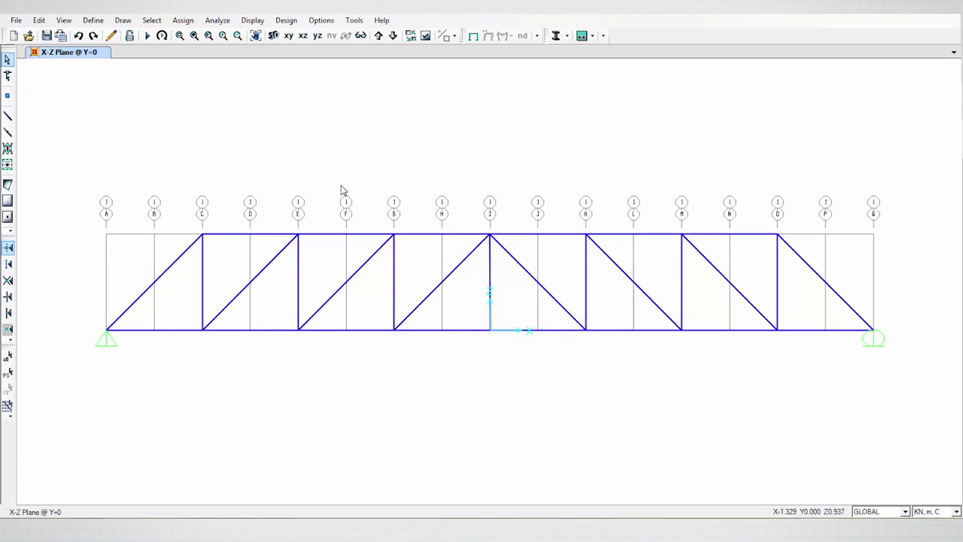
- Rerun the DEAD and MODAL load cases and check the axial forces in the midspan upper chord and the diagonal between grid lines E and G
left_click(147, 36)
left_click(630, 334)
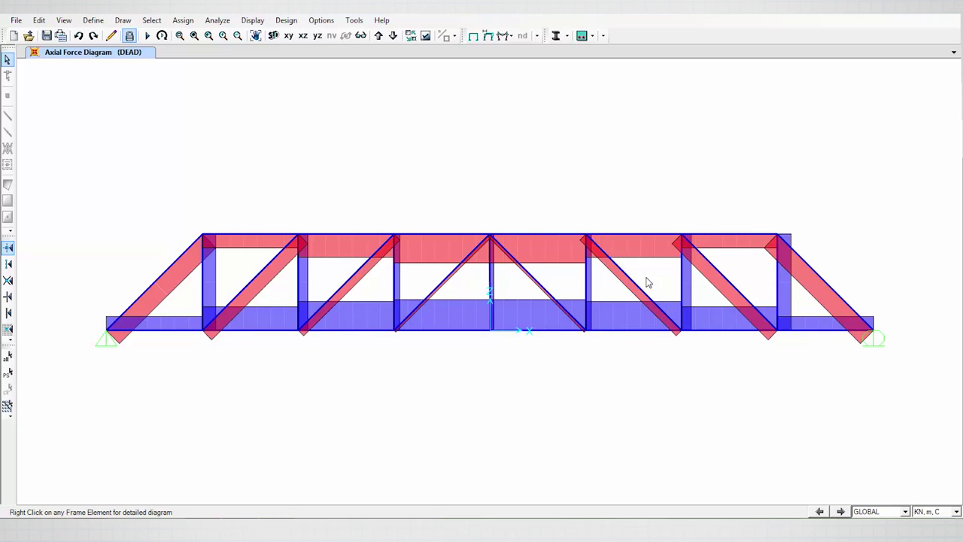
mouse_move(415, 238)
mouse_move(351, 280)
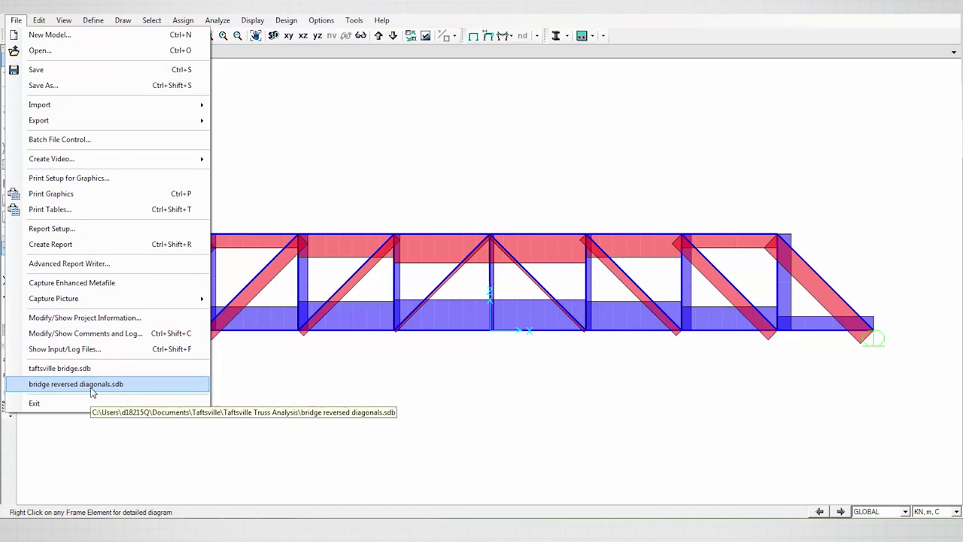
- Open the model bridge reversed diagonals.sdb and display its DEAD joint forces with loading values
key("Escape")
left_click(435, 310)
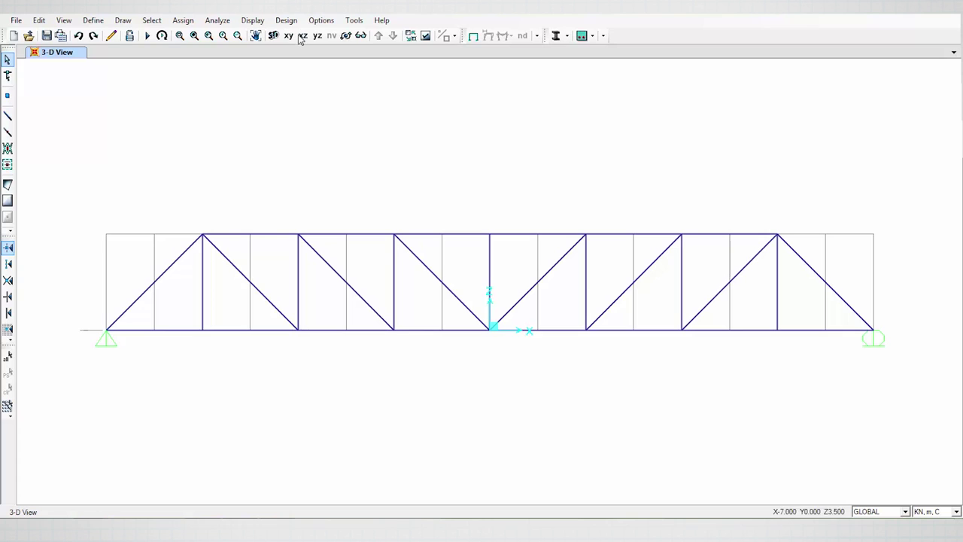
left_click(254, 20)
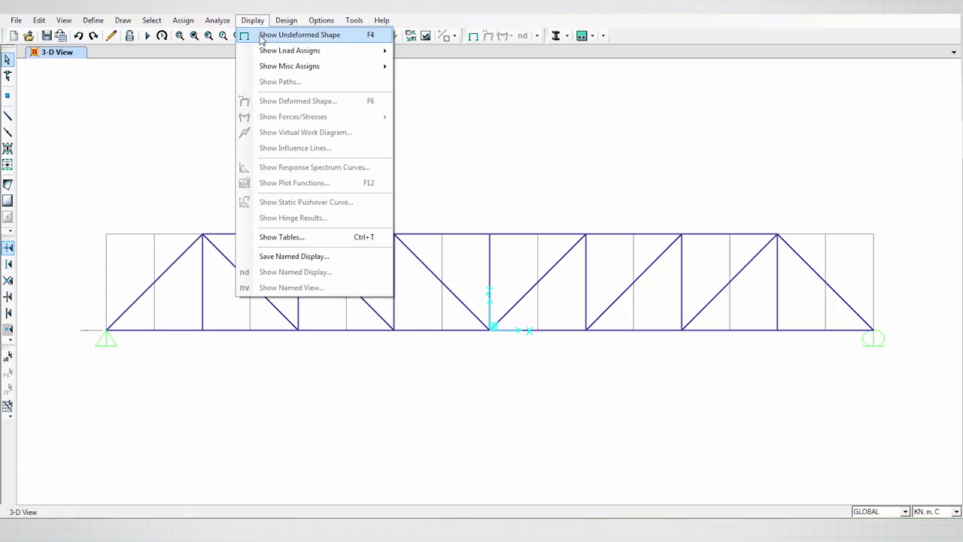
mouse_move(335, 50)
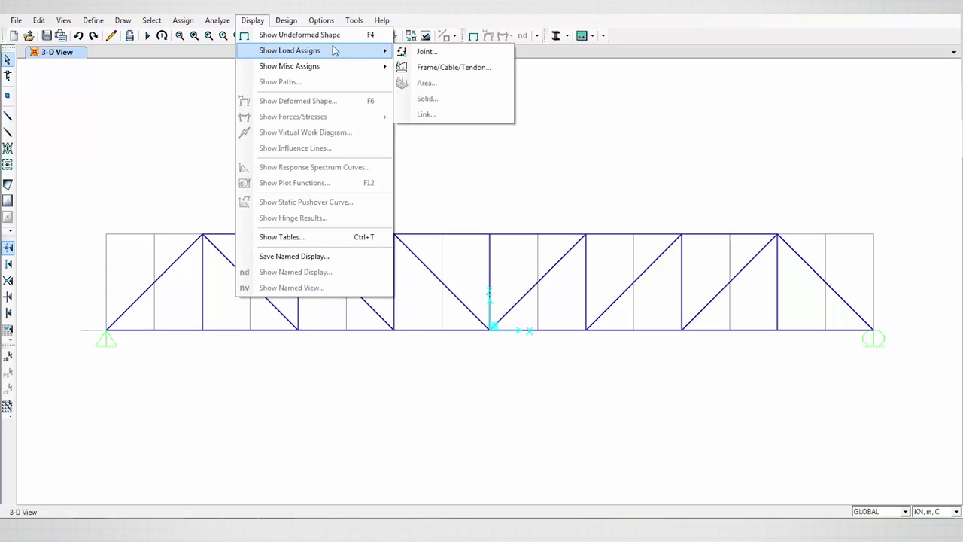
left_click(426, 52)
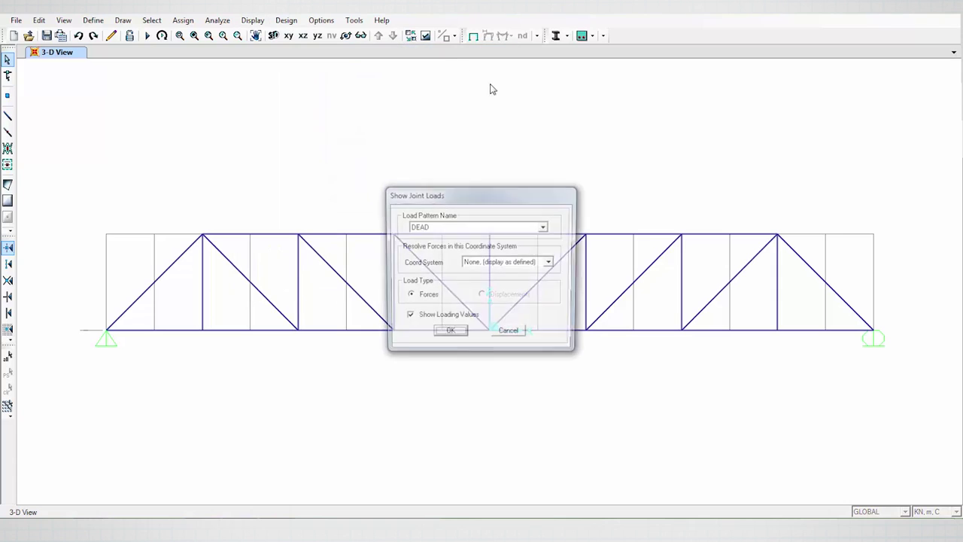
left_click(449, 334)
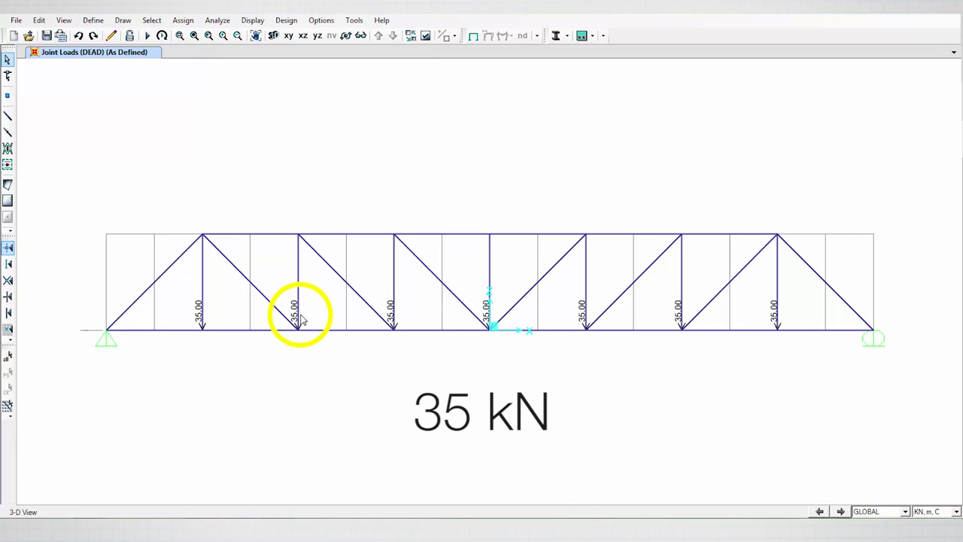
- Run the DEAD and MODAL load cases on the reversed-diagonal truss and check axial forces in the midspan upper and lower chords and a diagonal
left_click(148, 35)
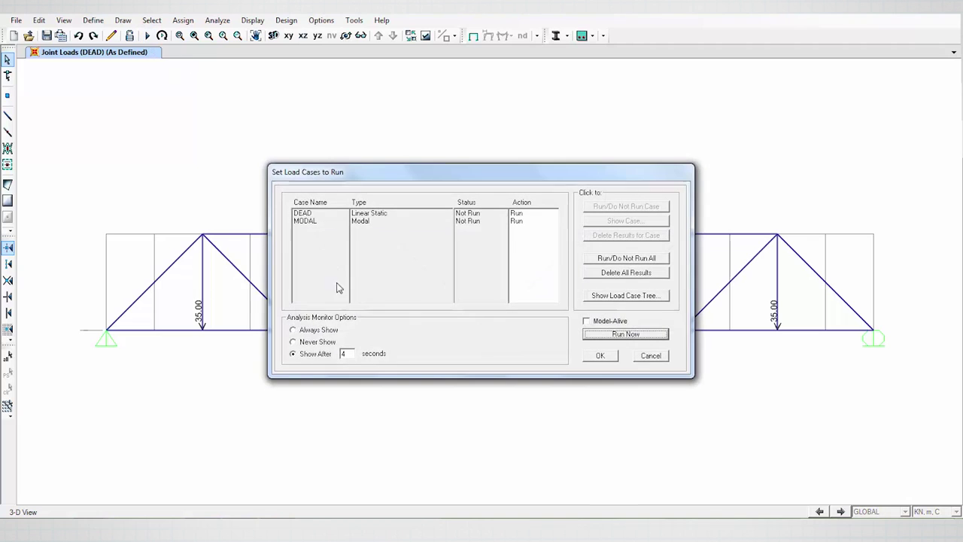
left_click(622, 334)
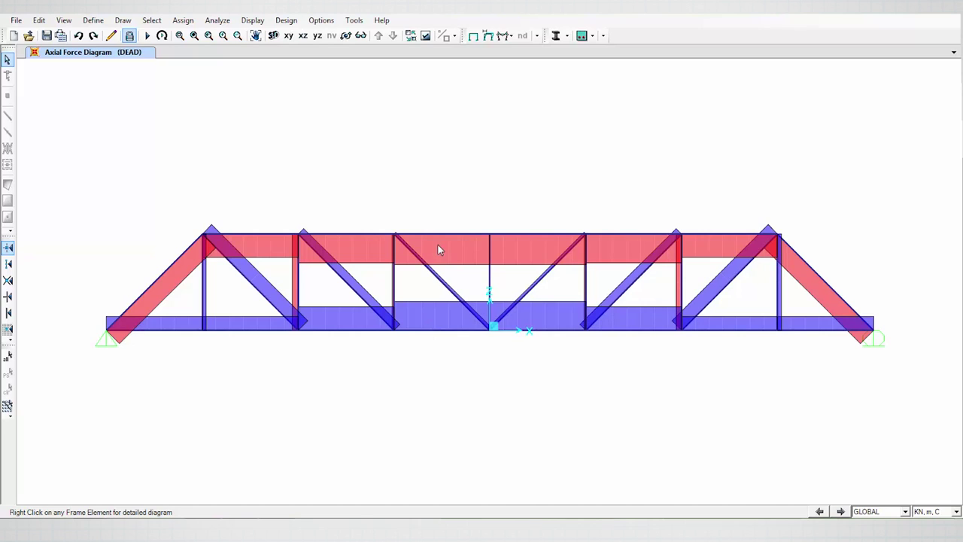
mouse_move(437, 235)
mouse_move(429, 334)
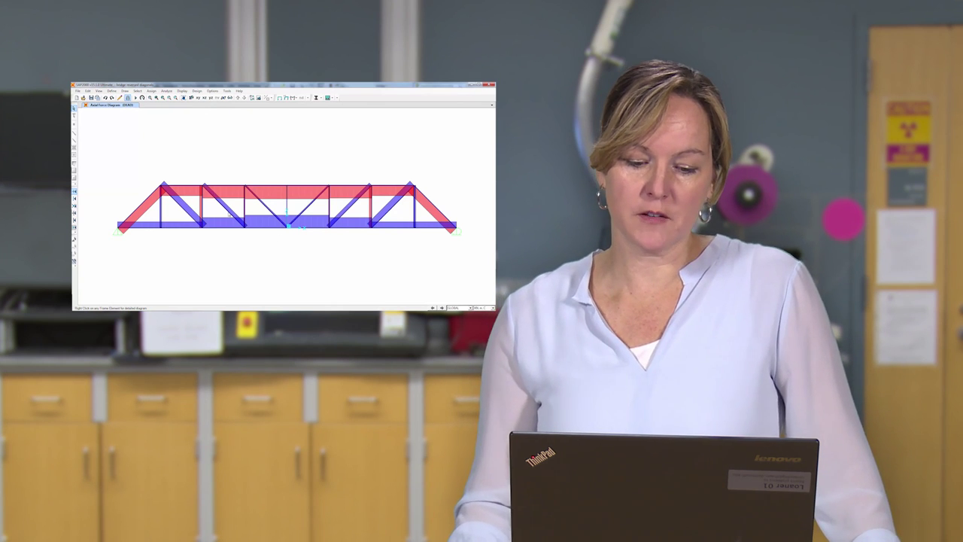
mouse_move(229, 213)
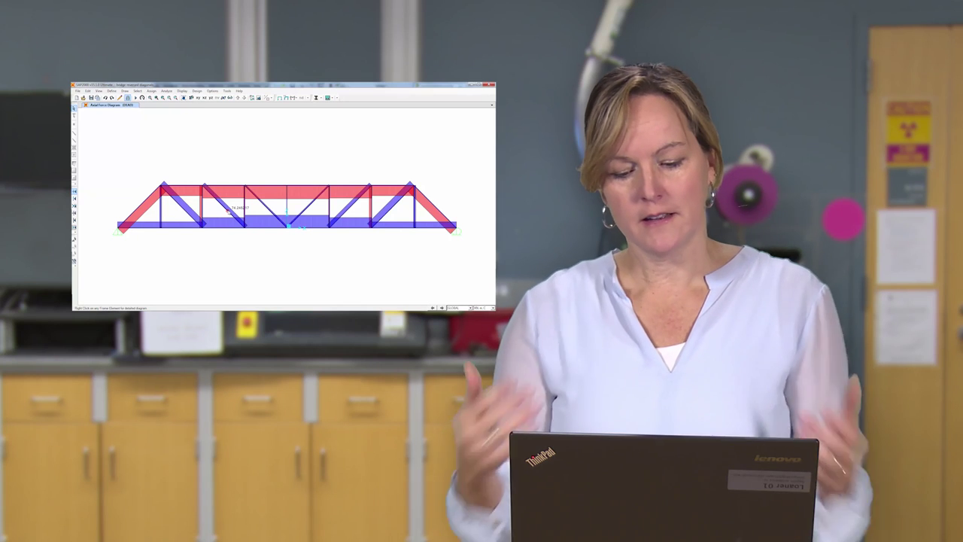